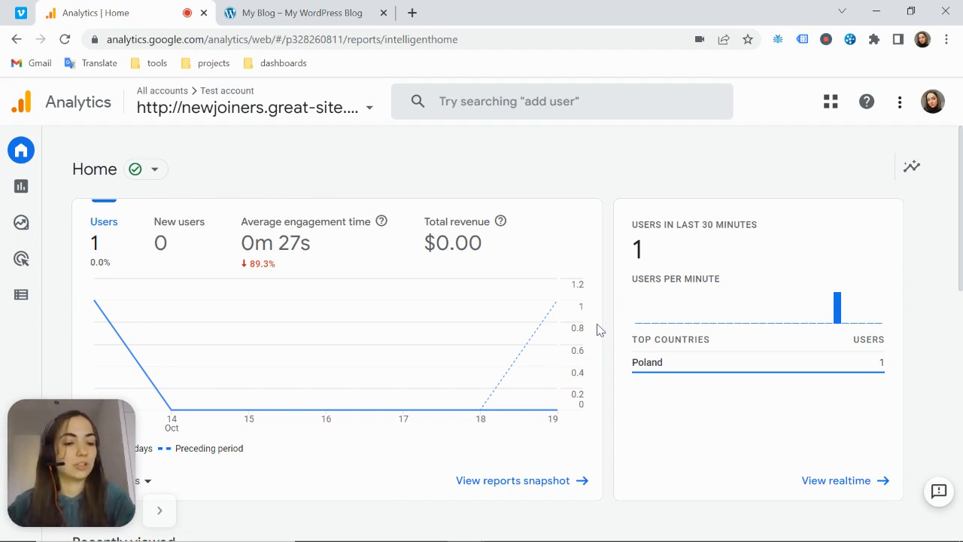
Open the Data Retention settings of the GA4 property in the Admin area
{"action": "left_click_drag", "start_coordinate": [40, 420], "coordinate": [41, 307]}
{"action": "mouse_move", "coordinate": [31, 494]}
{"action": "left_click", "coordinate": [29, 511]}
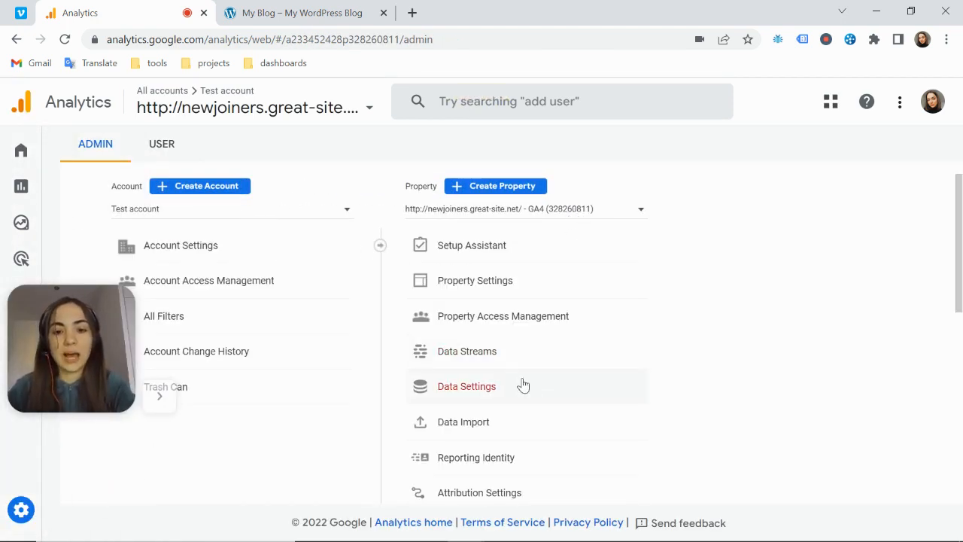
{"action": "left_click", "coordinate": [508, 377]}
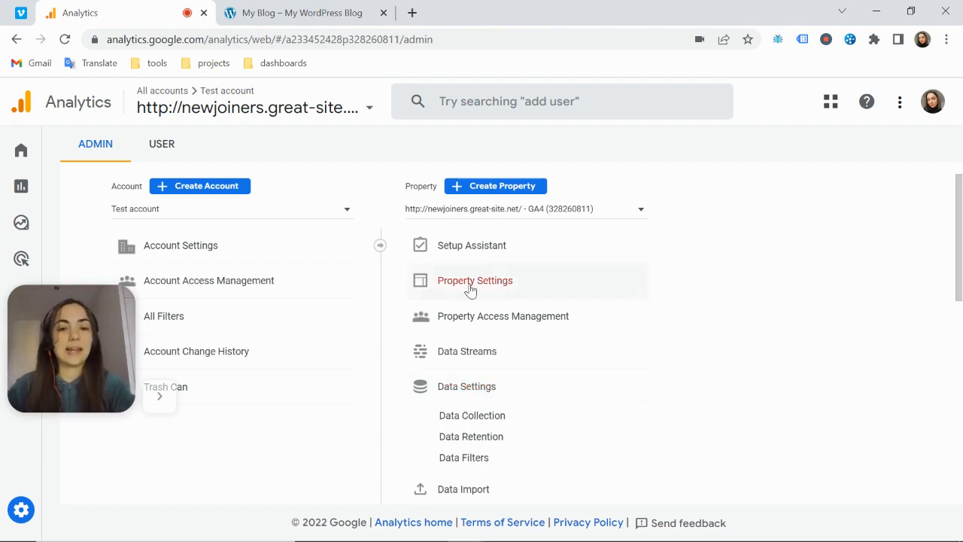
{"action": "scroll", "coordinate": [496, 294], "scroll_direction": "down", "scroll_amount": 1}
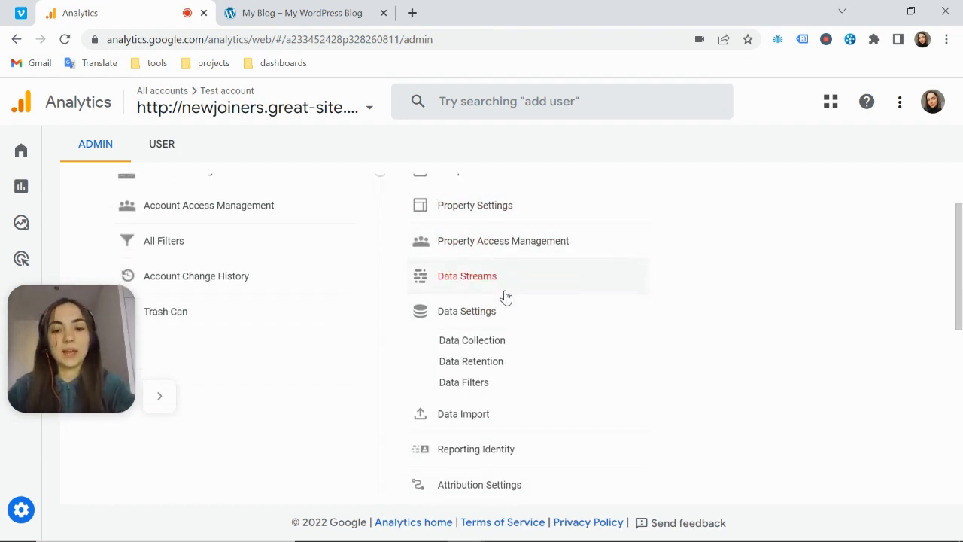
{"action": "left_click", "coordinate": [460, 362]}
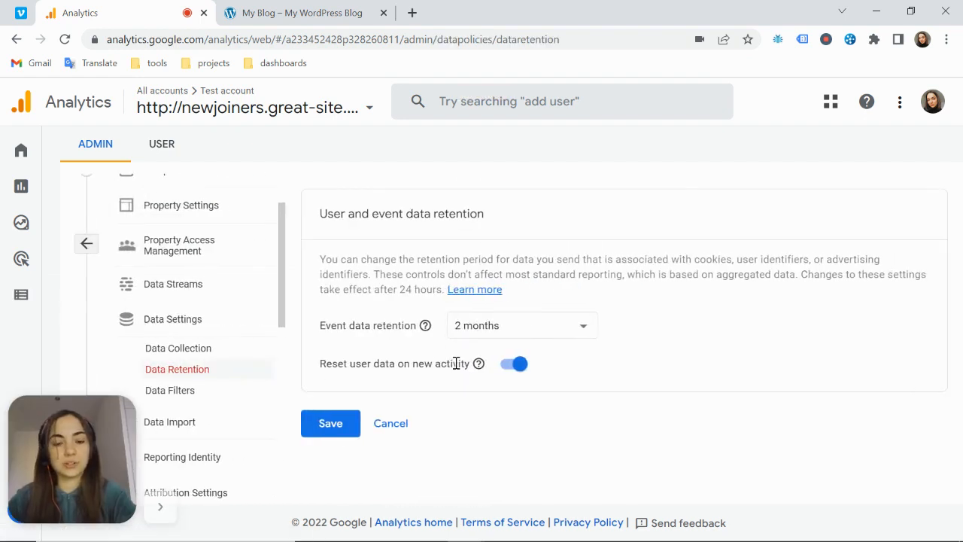
Set the event data retention period to 14 months and save the data retention settings
{"action": "double_click", "coordinate": [324, 325]}
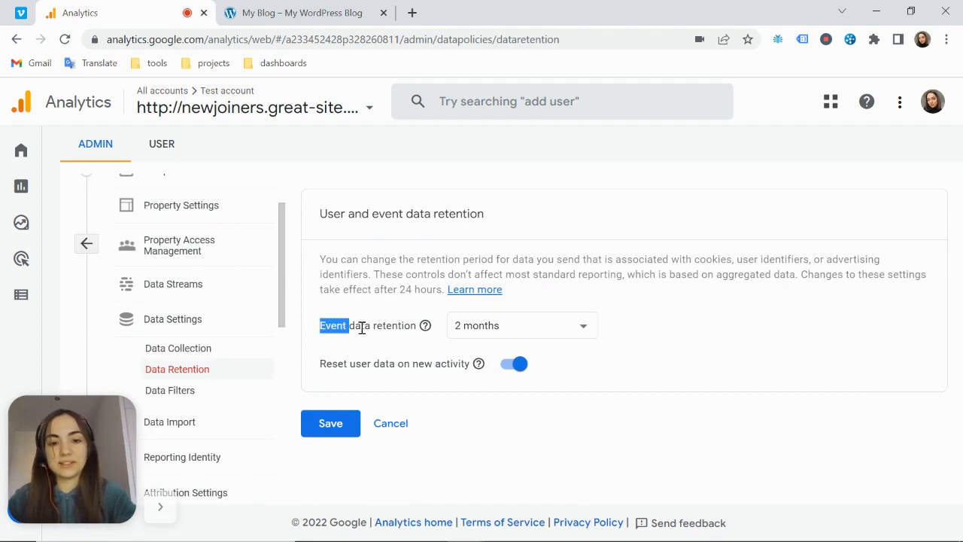
{"action": "left_click_drag", "start_coordinate": [362, 328], "coordinate": [415, 327]}
{"action": "left_click", "coordinate": [481, 329]}
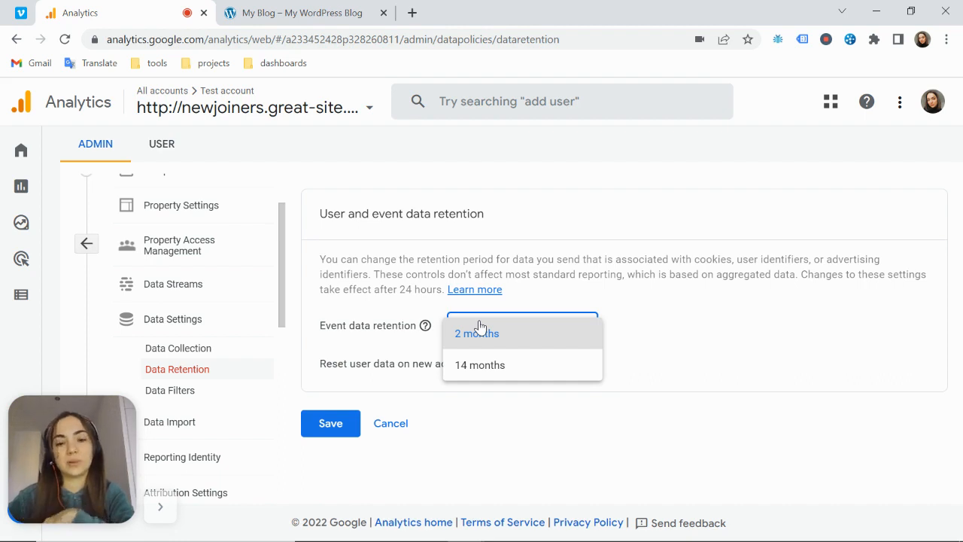
{"action": "left_click", "coordinate": [494, 373]}
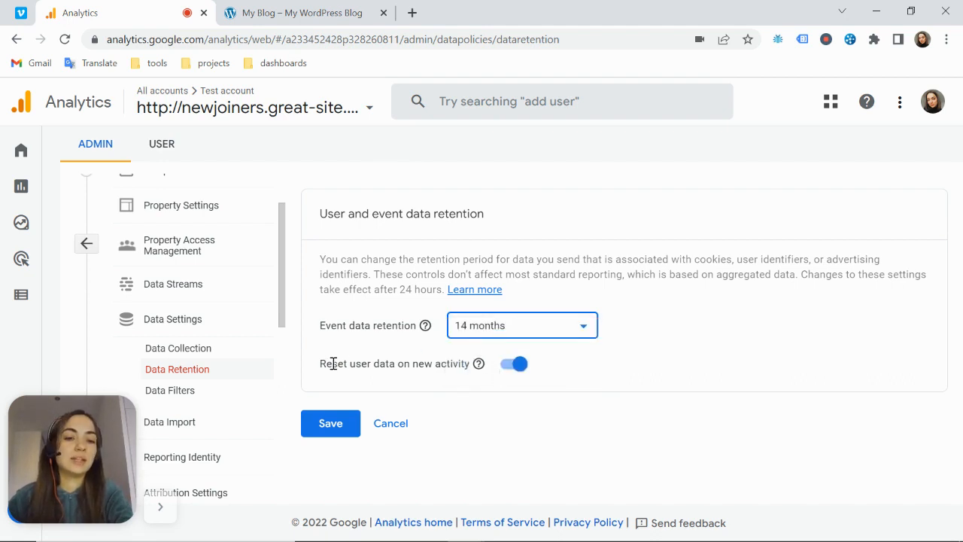
{"action": "left_click_drag", "start_coordinate": [319, 367], "coordinate": [464, 368]}
{"action": "left_click", "coordinate": [341, 426]}
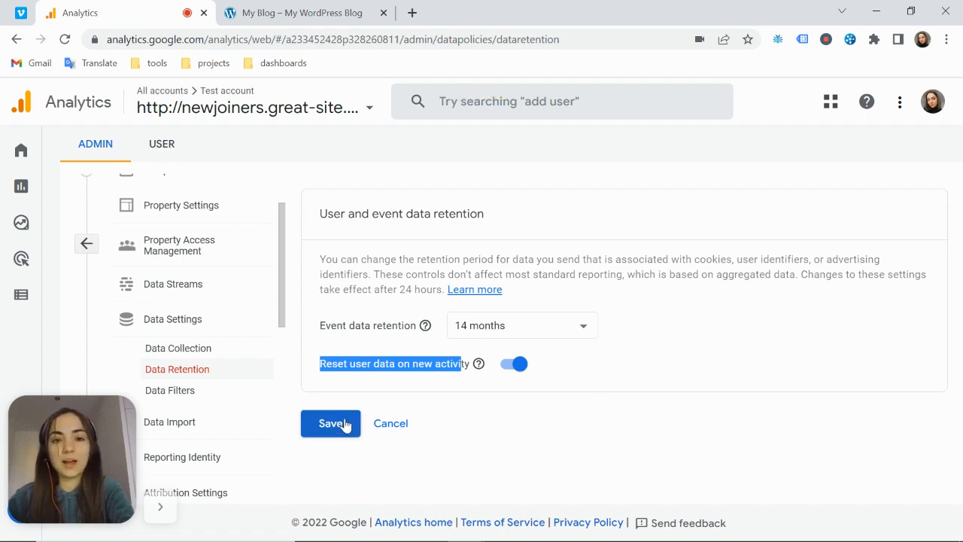
{"action": "left_click", "coordinate": [346, 425]}
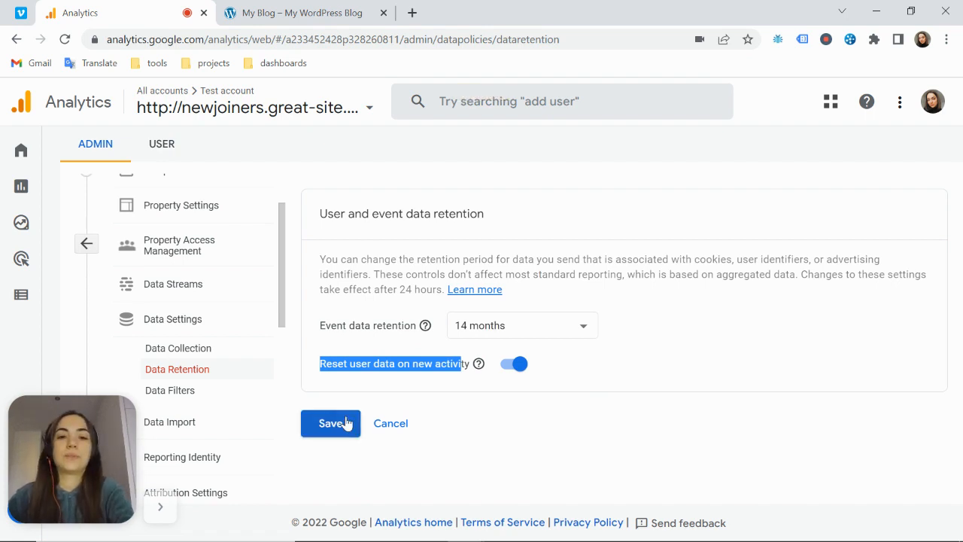
{"action": "left_click", "coordinate": [619, 350]}
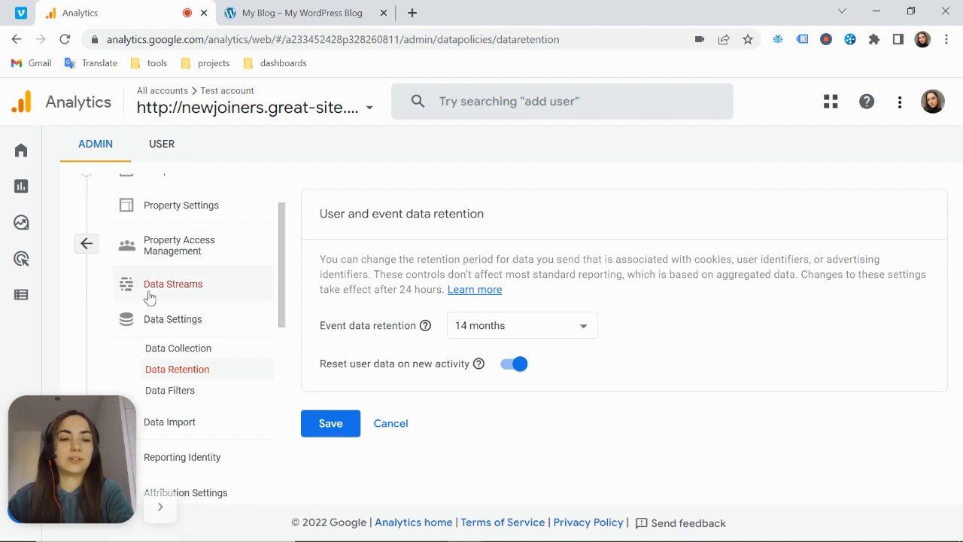
Reload the page, recheck the saved Data Retention settings, and return to the Admin overview
{"action": "left_click", "coordinate": [66, 40]}
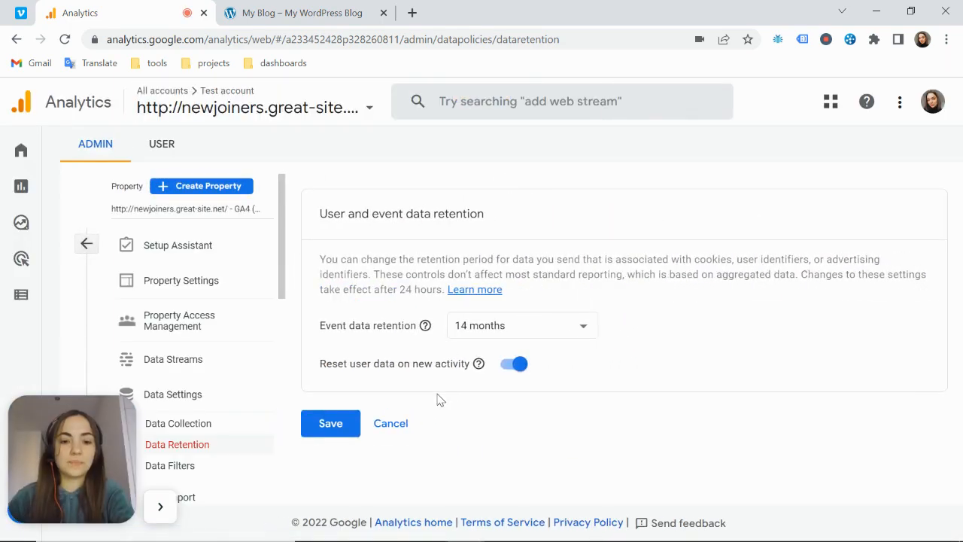
{"action": "left_click", "coordinate": [204, 426]}
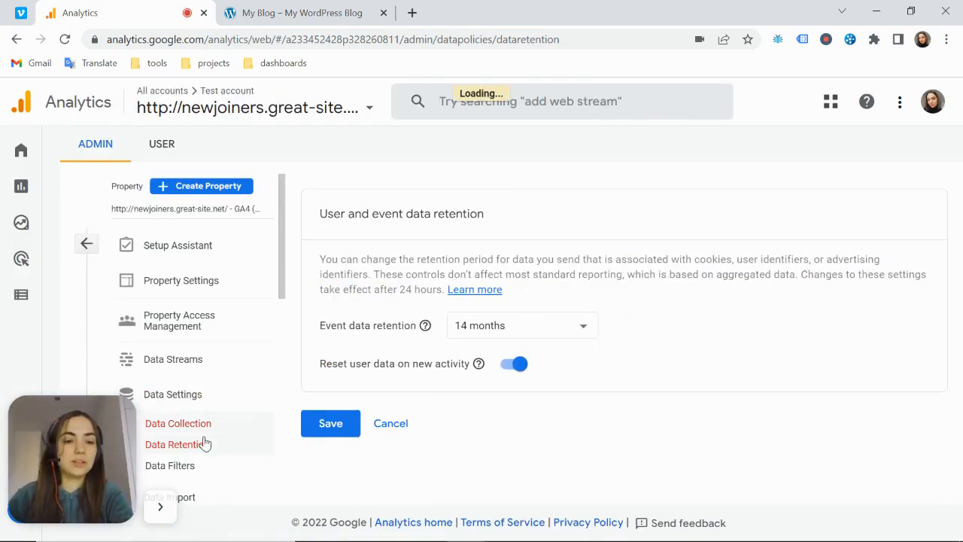
{"action": "left_click", "coordinate": [198, 445]}
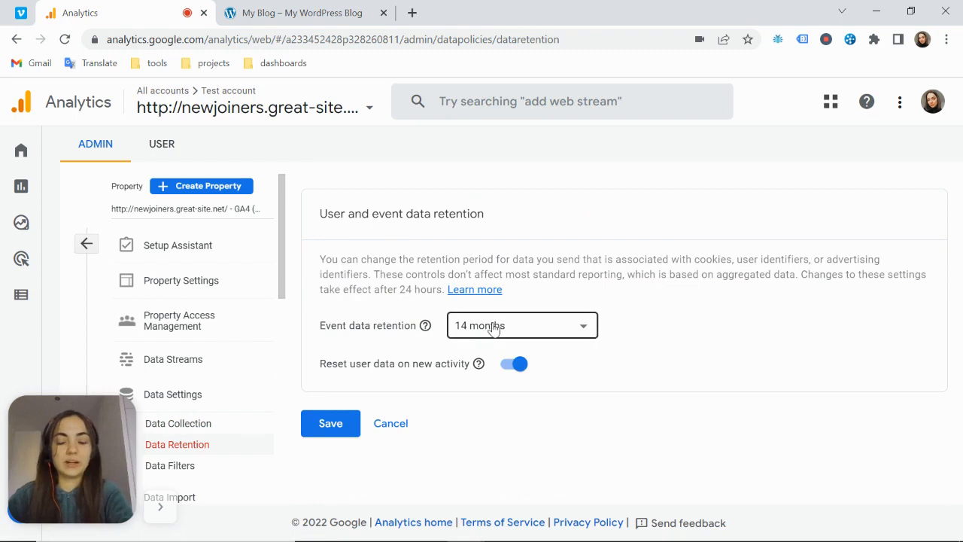
{"action": "left_click", "coordinate": [389, 424]}
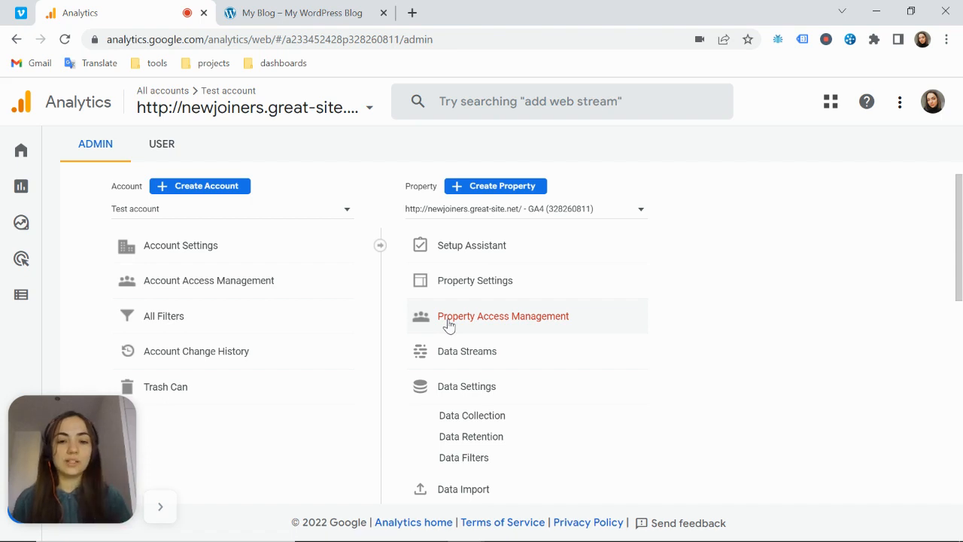
Open the domain configuration in the Google tag settings of the newjoiners.great-site.net web data stream
{"action": "left_click", "coordinate": [475, 355]}
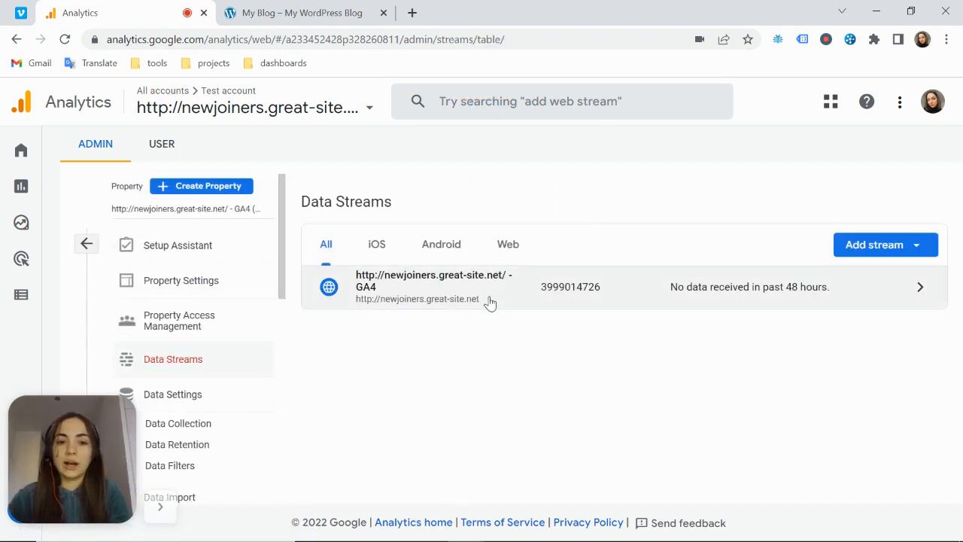
{"action": "left_click", "coordinate": [489, 301]}
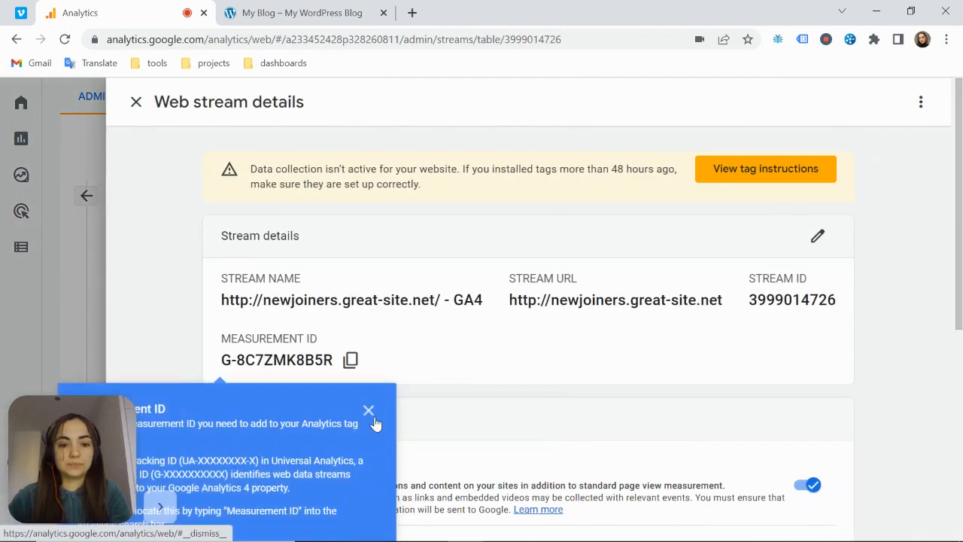
{"action": "left_click", "coordinate": [369, 411]}
{"action": "scroll", "coordinate": [500, 360], "scroll_direction": "down", "scroll_amount": 5}
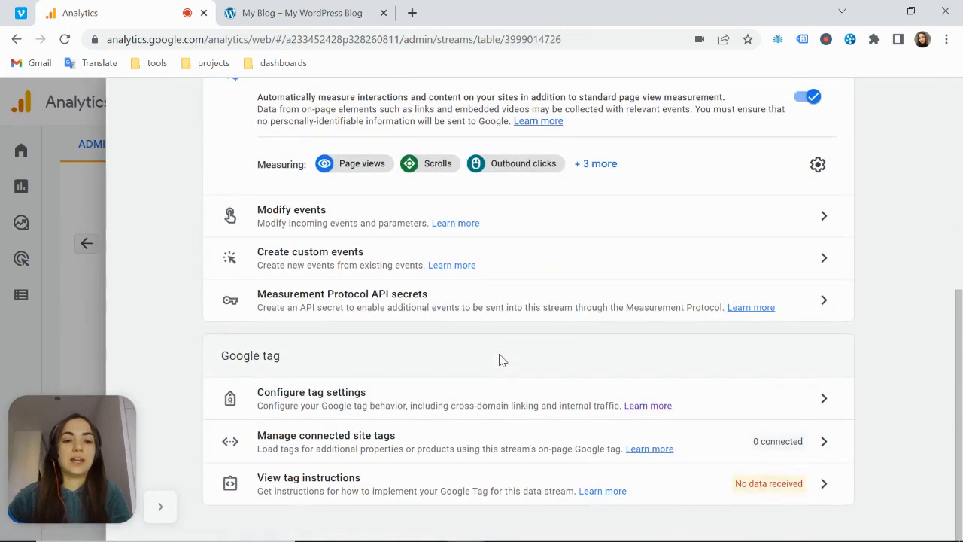
{"action": "left_click", "coordinate": [351, 395]}
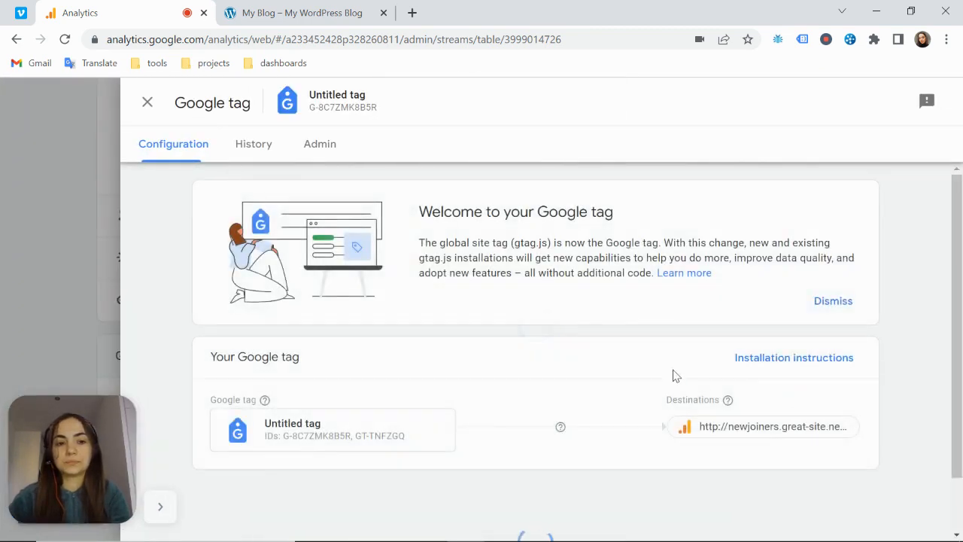
{"action": "scroll", "coordinate": [587, 344], "scroll_direction": "down", "scroll_amount": 3}
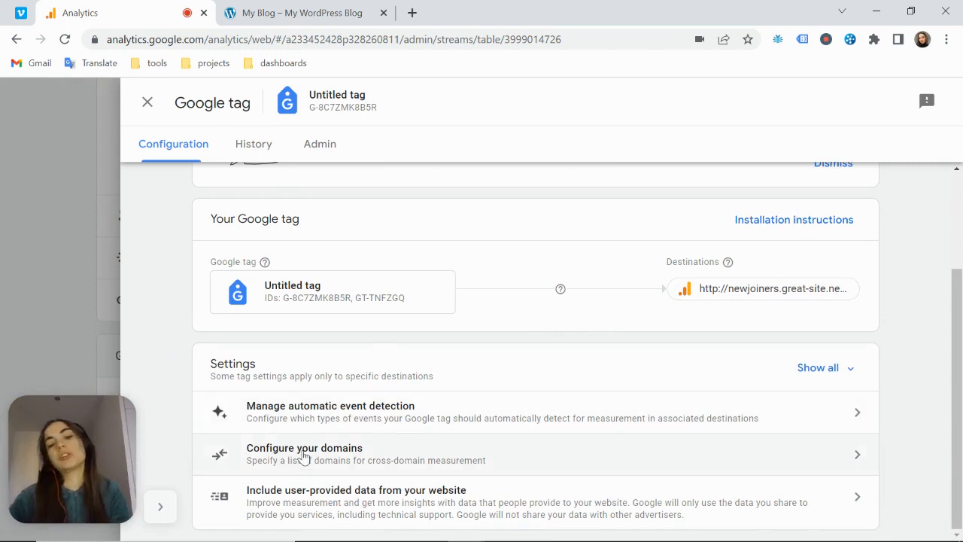
{"action": "left_click", "coordinate": [333, 459]}
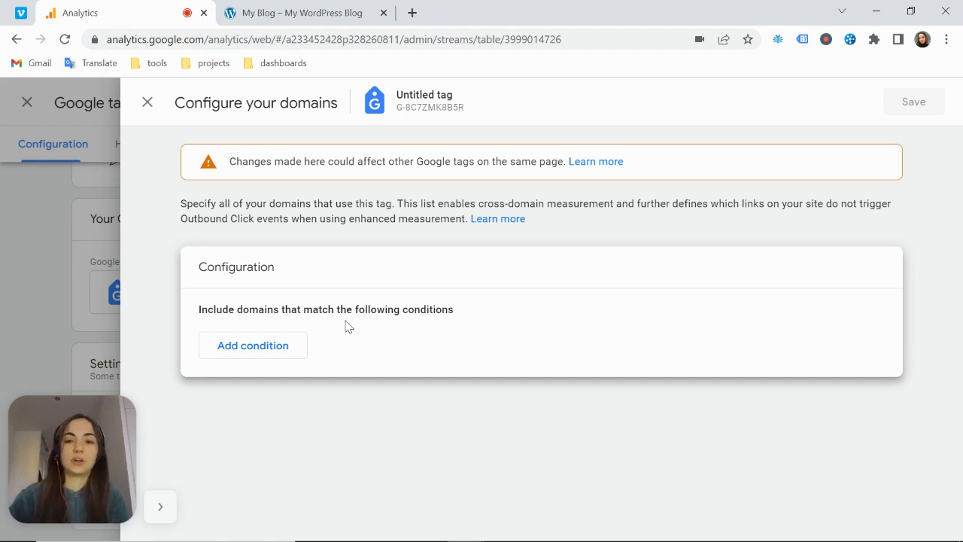
Add two domain conditions with match type Contains: google.com, and great-site.net copied from the blog's web address
{"action": "left_click", "coordinate": [299, 349]}
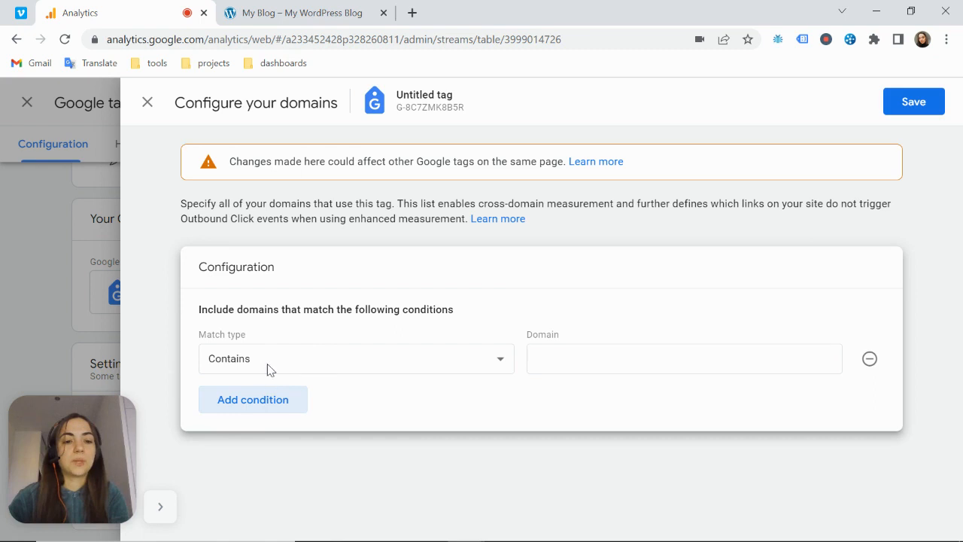
{"action": "left_click", "coordinate": [592, 359]}
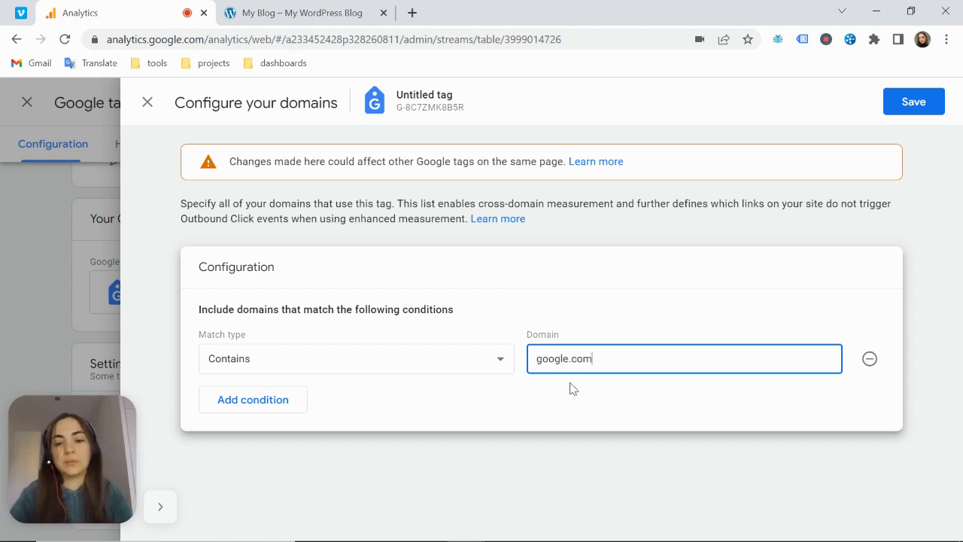
{"action": "left_click", "coordinate": [302, 403]}
{"action": "left_click", "coordinate": [538, 397]}
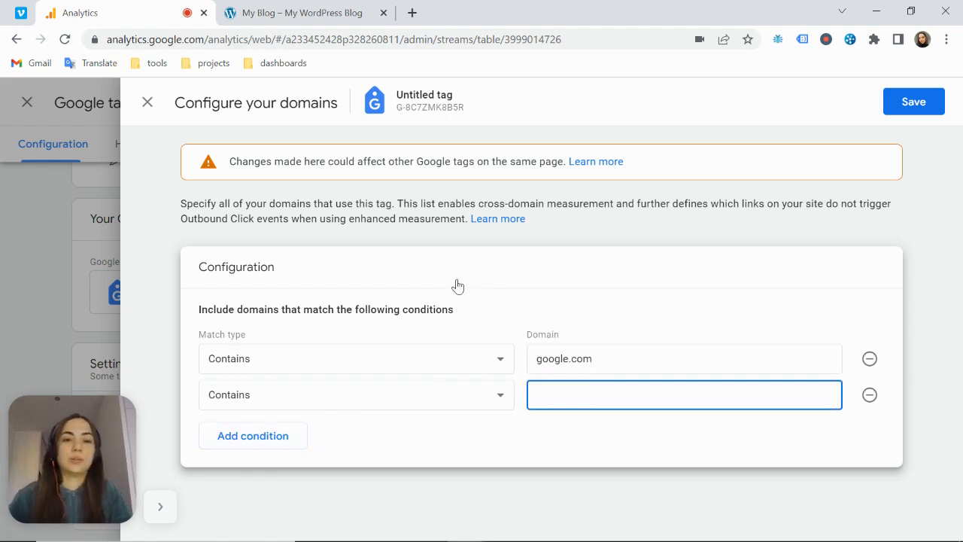
{"action": "left_click", "coordinate": [331, 15]}
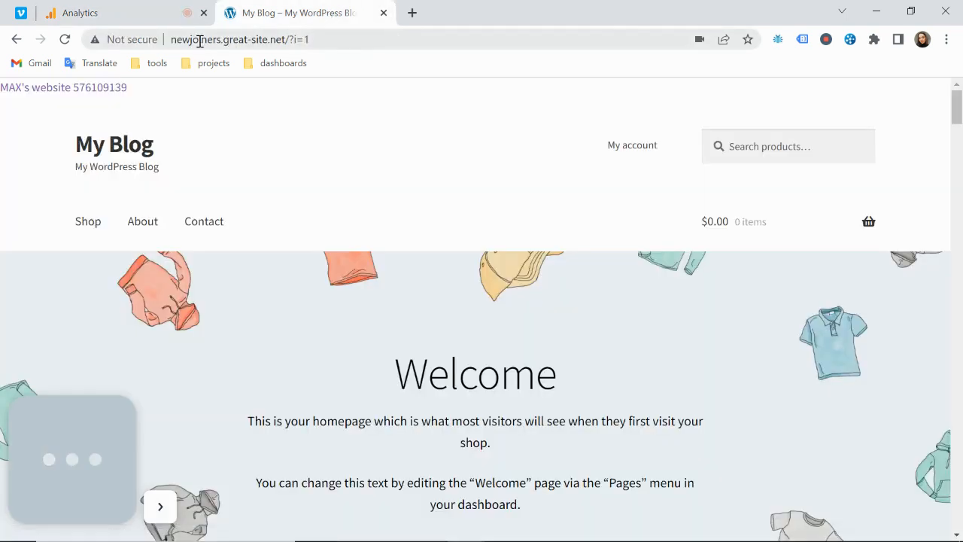
{"action": "left_click_drag", "start_coordinate": [225, 40], "coordinate": [285, 39]}
{"action": "key", "text": "ctrl+c"}
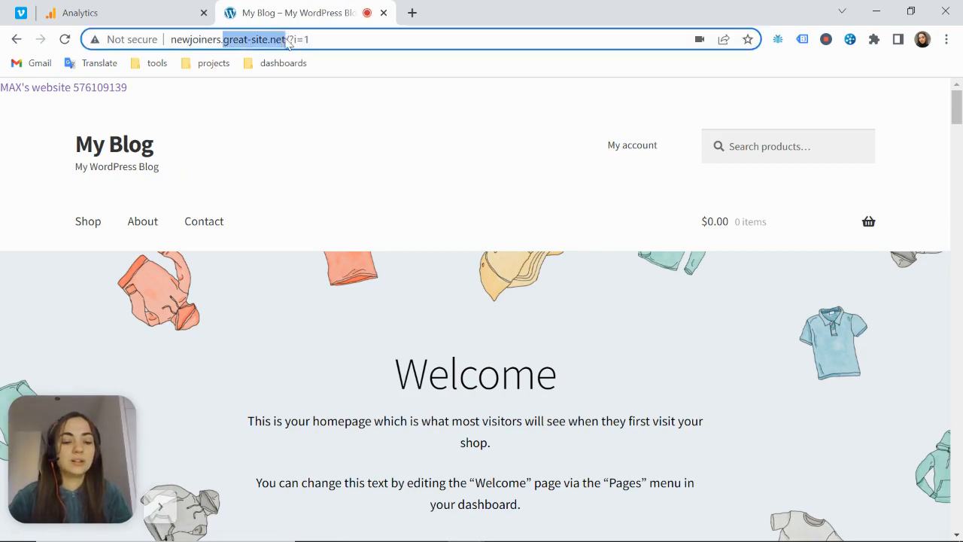
{"action": "left_click", "coordinate": [161, 19]}
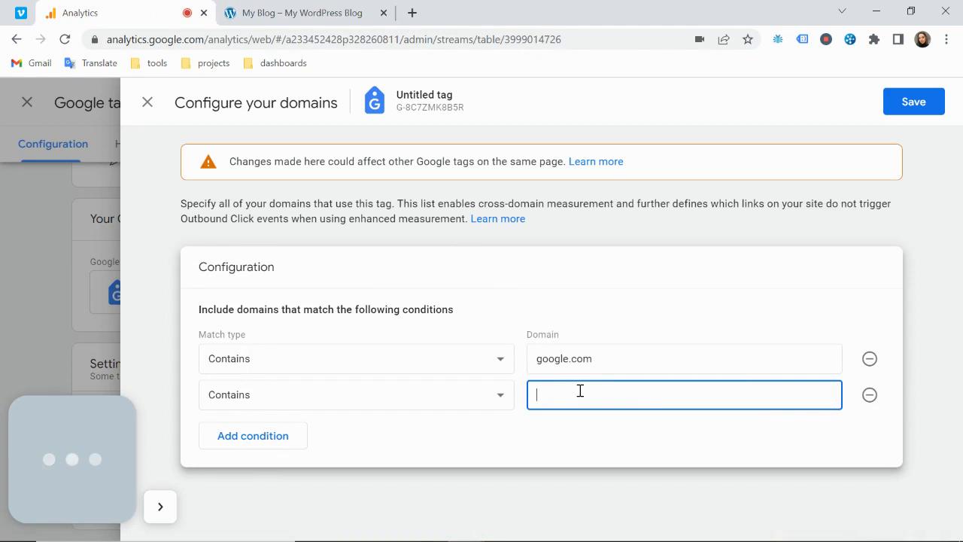
{"action": "key", "text": "ctrl+v"}
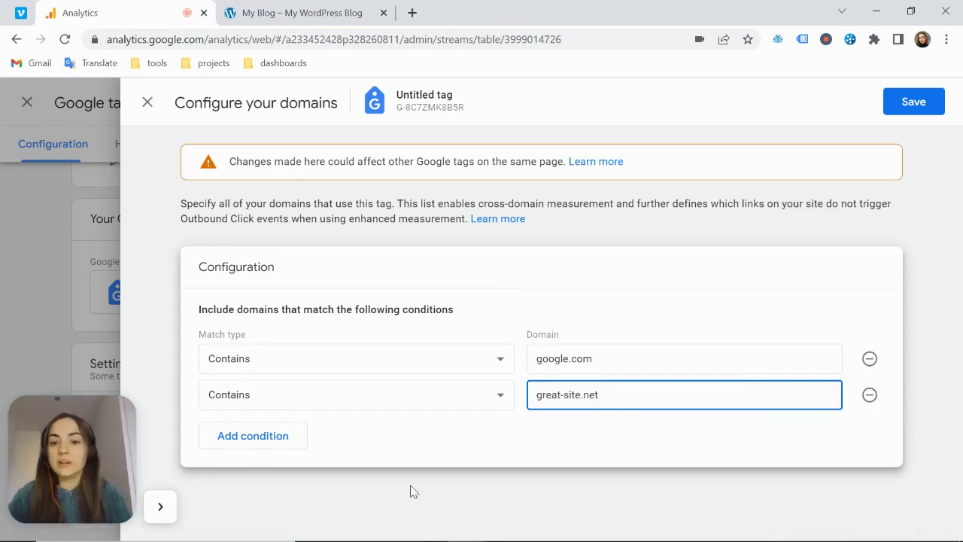
{"action": "left_click", "coordinate": [257, 443]}
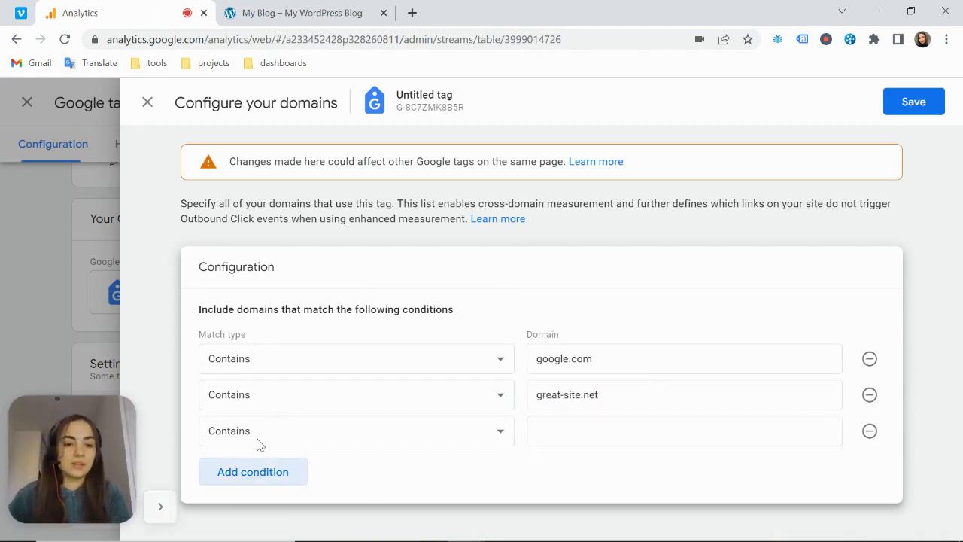
{"action": "left_click", "coordinate": [602, 425]}
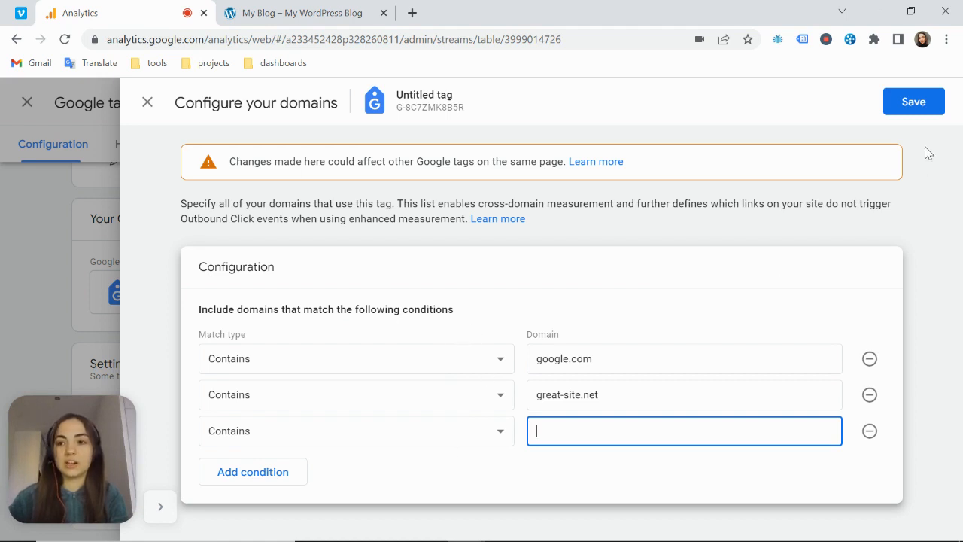
{"action": "left_click", "coordinate": [912, 109]}
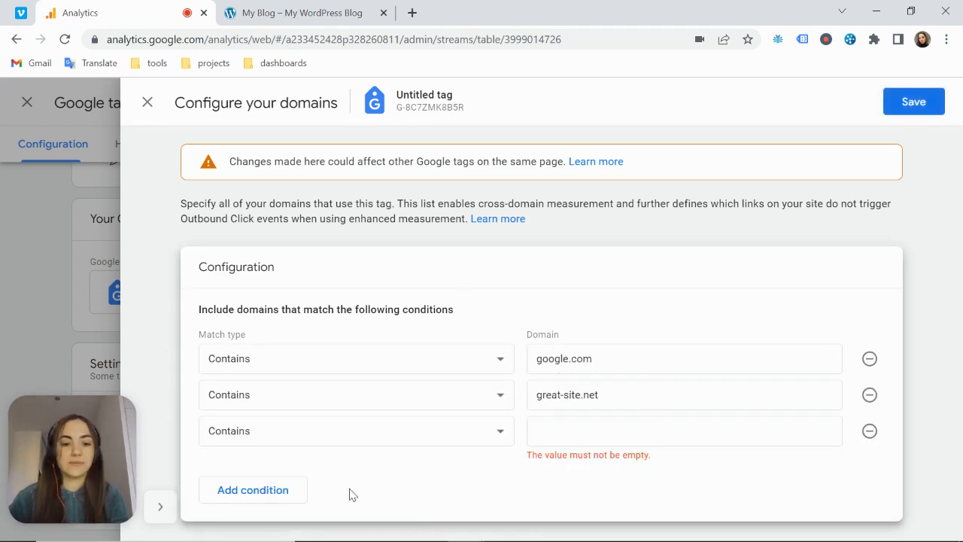
{"action": "left_click", "coordinate": [870, 431]}
Save the domain configuration and close the tag and stream details to return to the Admin overview
{"action": "left_click", "coordinate": [912, 107]}
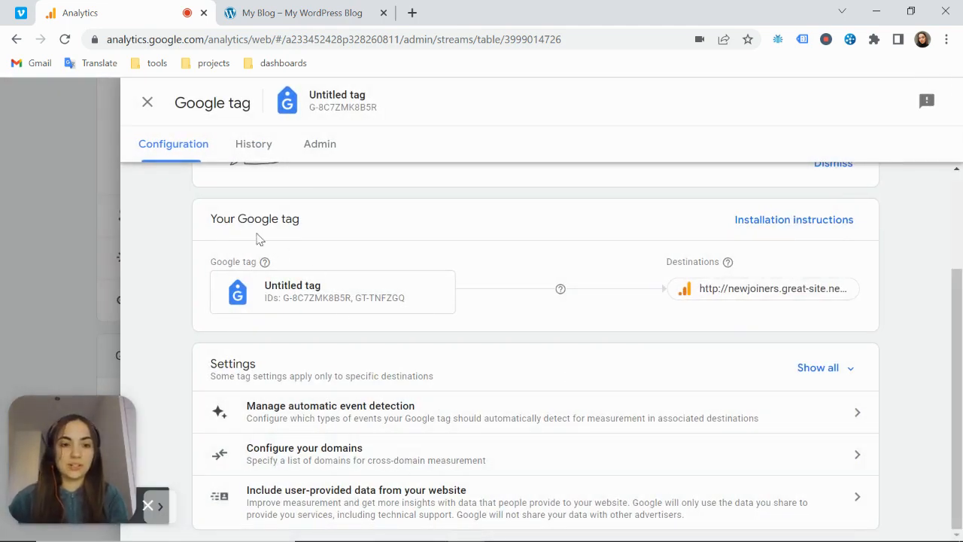
{"action": "left_click", "coordinate": [148, 103]}
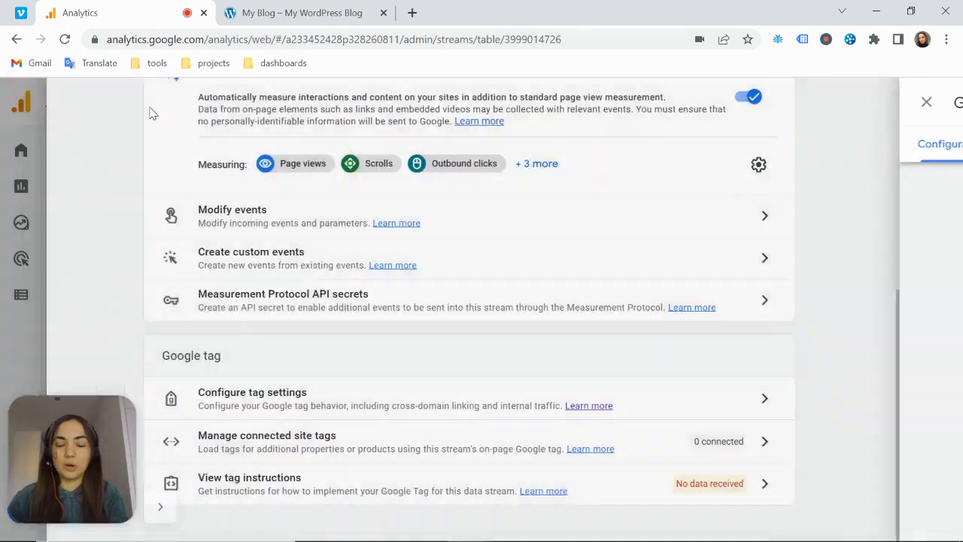
{"action": "scroll", "coordinate": [158, 143], "scroll_direction": "up", "scroll_amount": 5}
{"action": "left_click", "coordinate": [137, 102]}
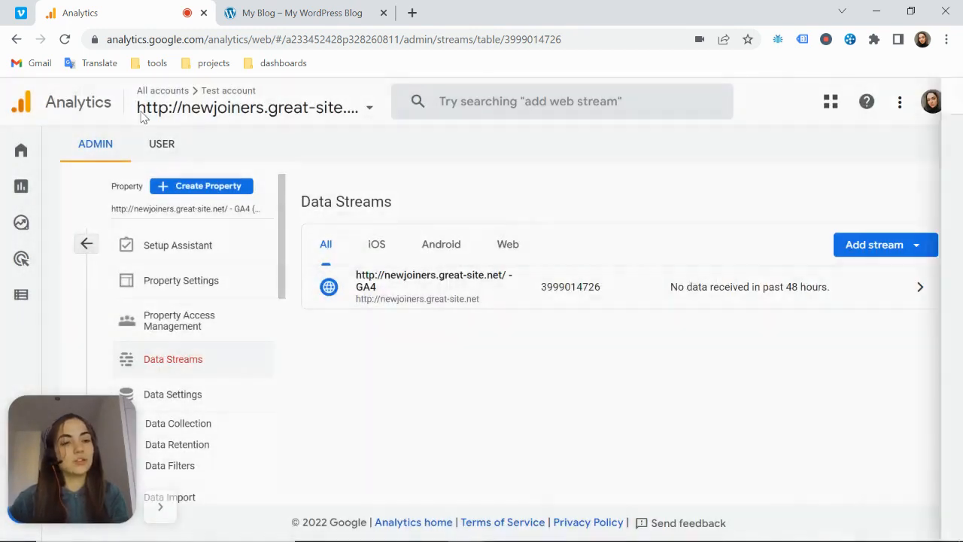
{"action": "left_click", "coordinate": [91, 246]}
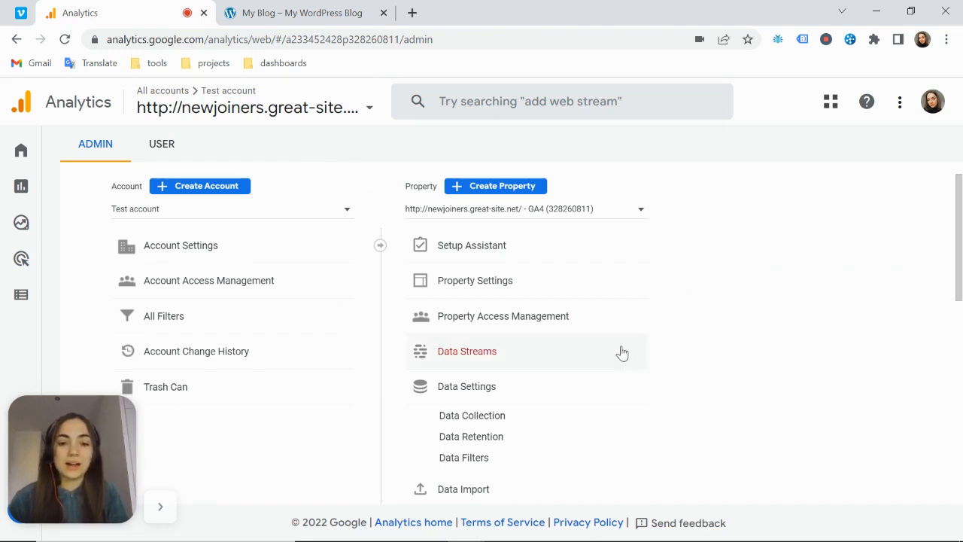
Start a new Google Ads link from the property's product links and choose the managed account named Google Ads account
{"action": "scroll", "coordinate": [608, 308], "scroll_direction": "down", "scroll_amount": 5}
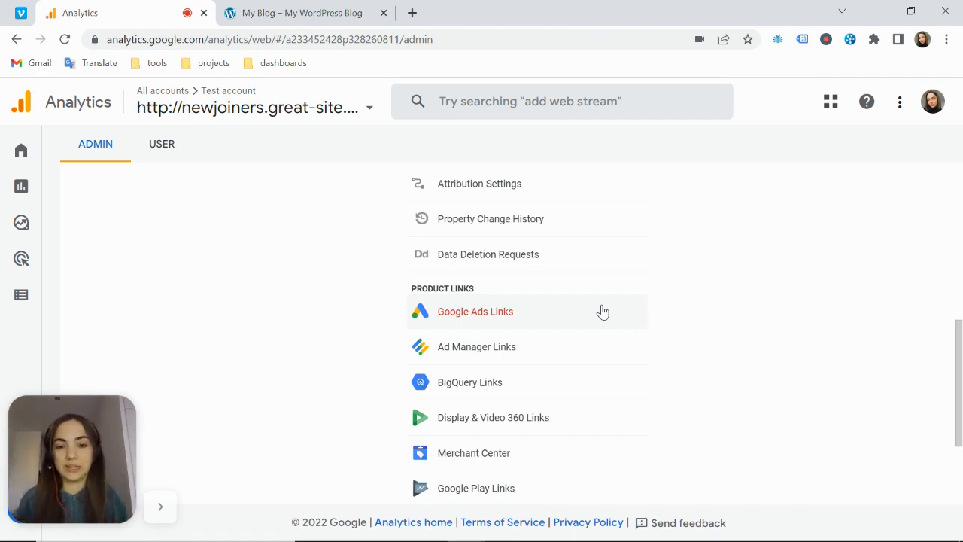
{"action": "left_click", "coordinate": [455, 321]}
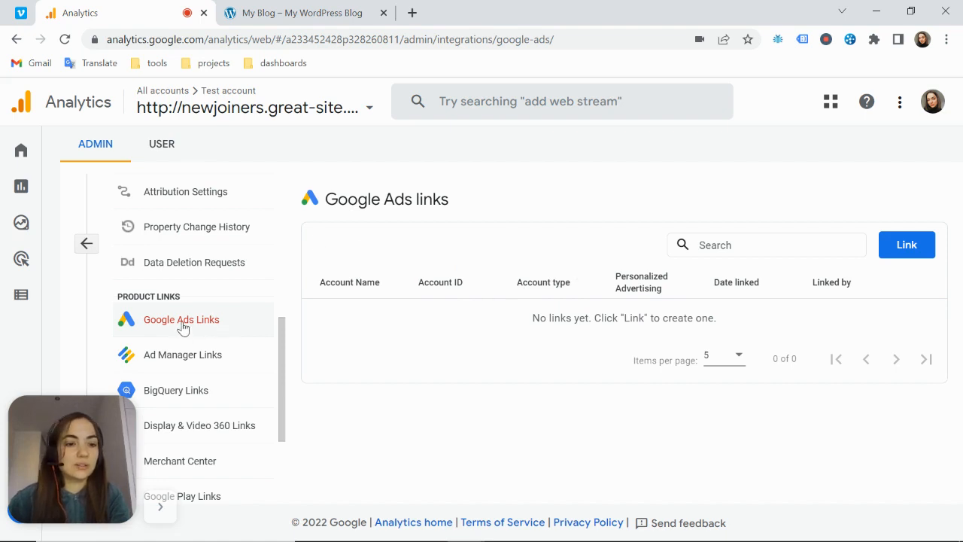
{"action": "left_click", "coordinate": [907, 249]}
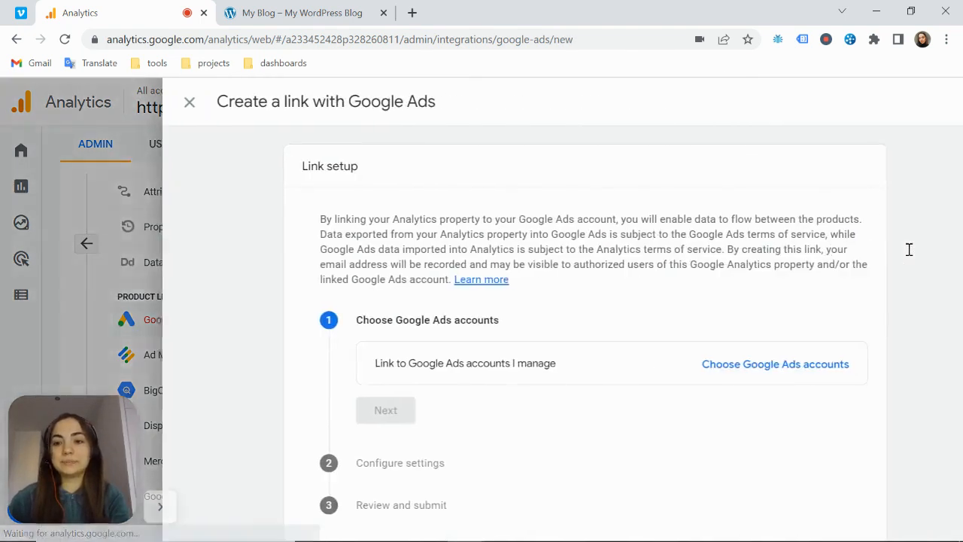
{"action": "scroll", "coordinate": [715, 253], "scroll_direction": "down", "scroll_amount": 1}
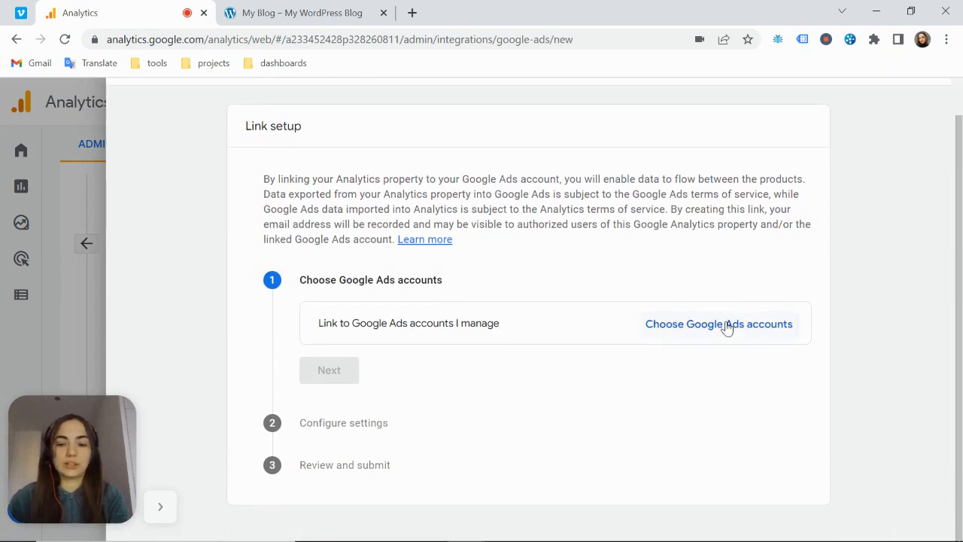
{"action": "left_click", "coordinate": [741, 334]}
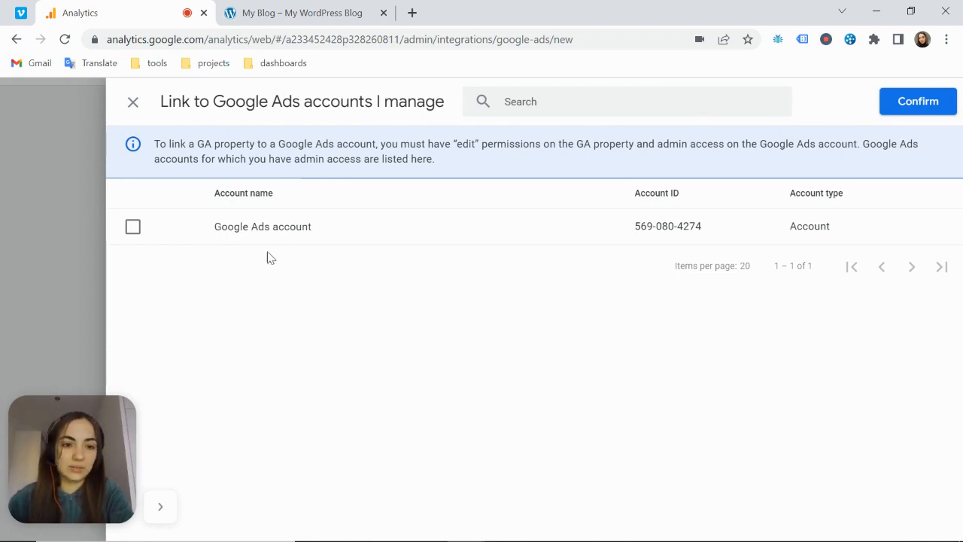
{"action": "left_click", "coordinate": [130, 230]}
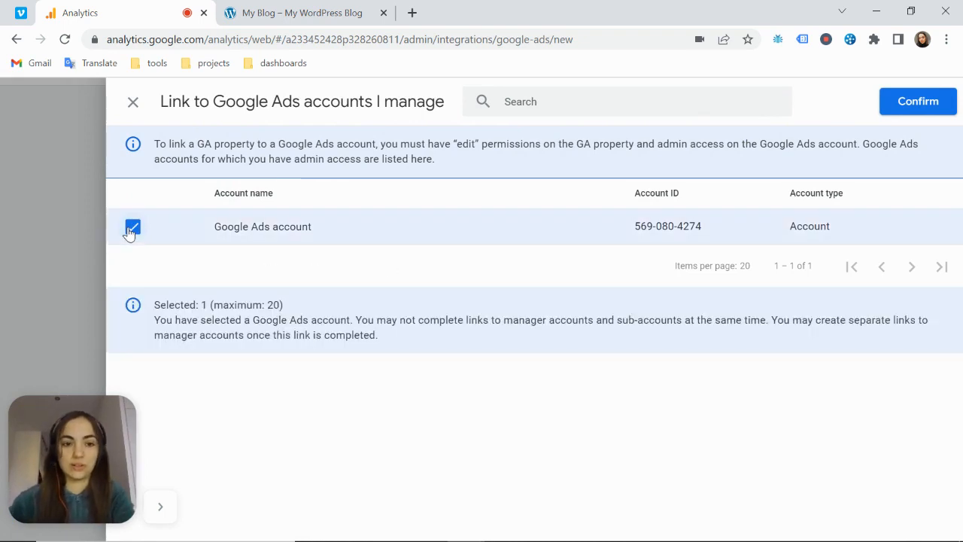
{"action": "left_click", "coordinate": [924, 109]}
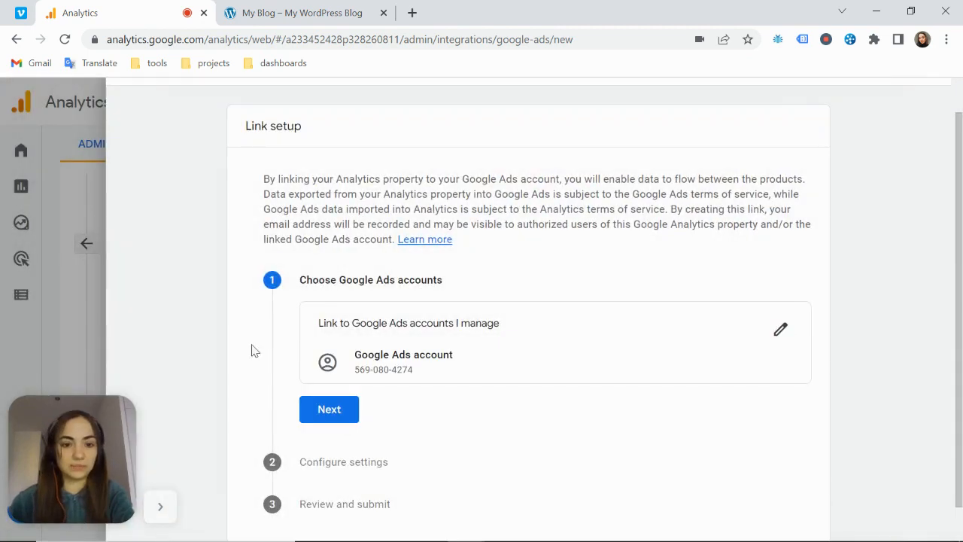
Keep Personalized Advertising enabled in the Google Ads link's settings, proceed to the review and submit the link
{"action": "left_click", "coordinate": [329, 408]}
{"action": "scroll", "coordinate": [525, 292], "scroll_direction": "down", "scroll_amount": 2}
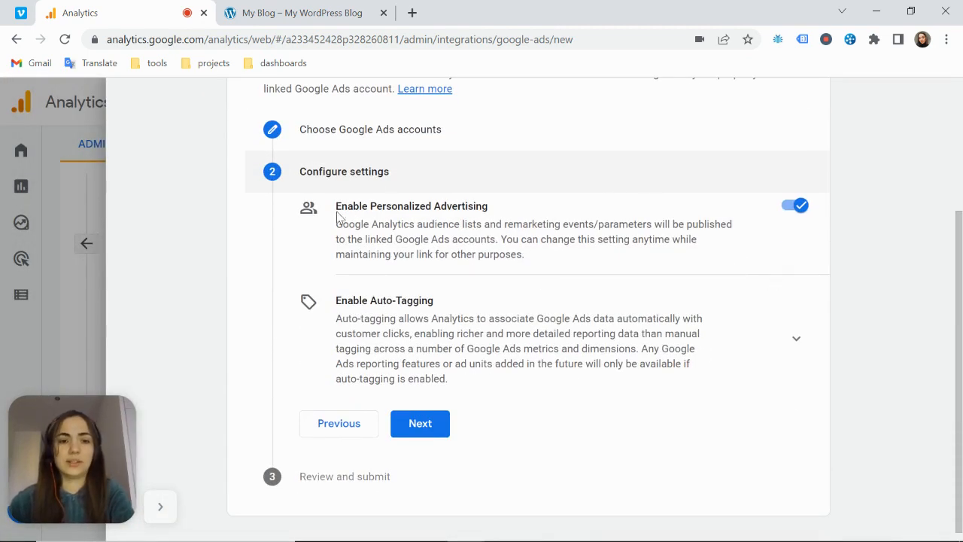
{"action": "left_click_drag", "start_coordinate": [336, 210], "coordinate": [494, 212]}
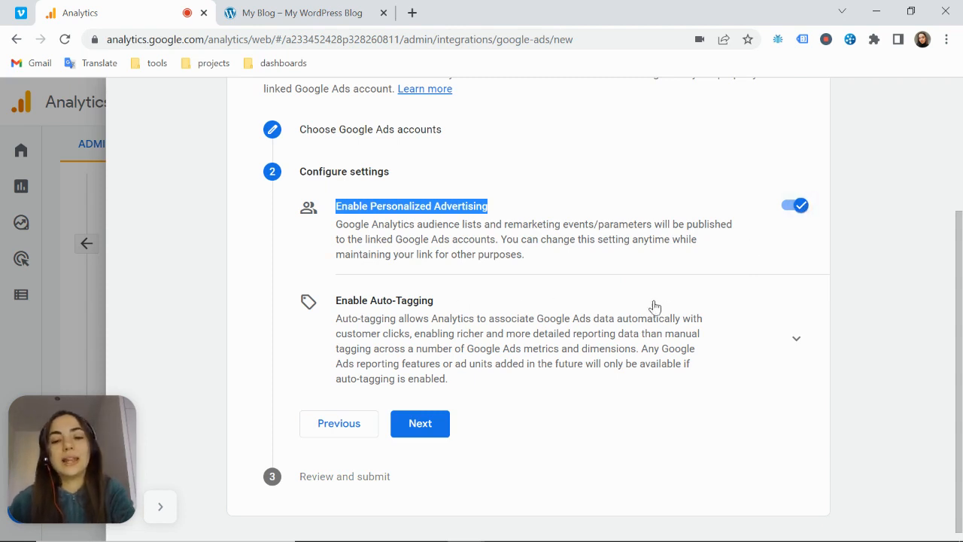
{"action": "left_click", "coordinate": [426, 431]}
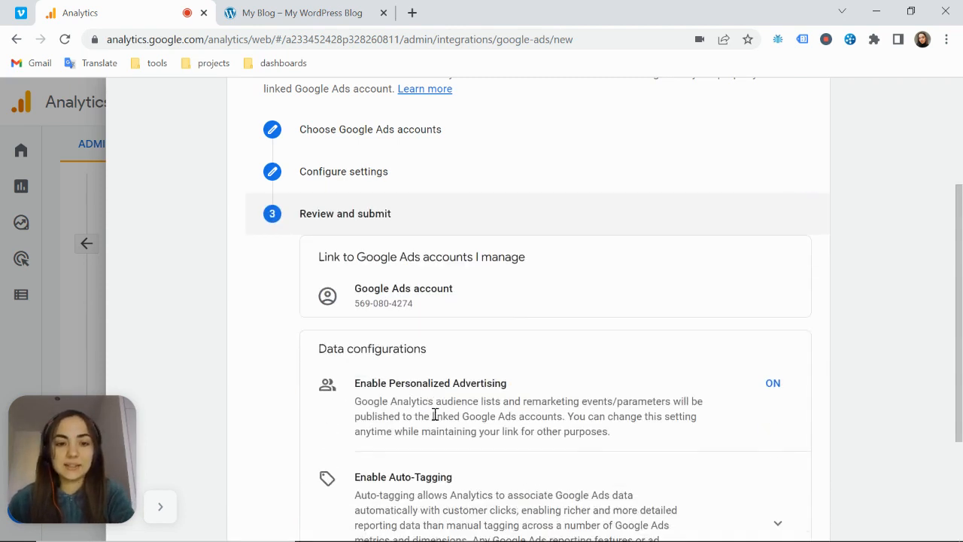
{"action": "scroll", "coordinate": [544, 281], "scroll_direction": "down", "scroll_amount": 3}
{"action": "left_click", "coordinate": [439, 461]}
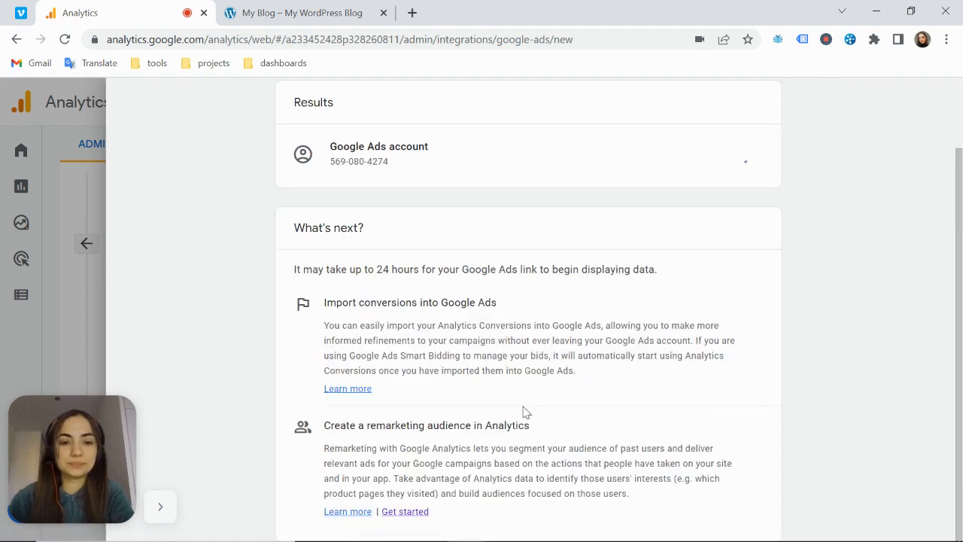
Close the Google Ads link results, return to the Admin overview and look over the other available product links
{"action": "left_click_drag", "start_coordinate": [294, 269], "coordinate": [672, 271]}
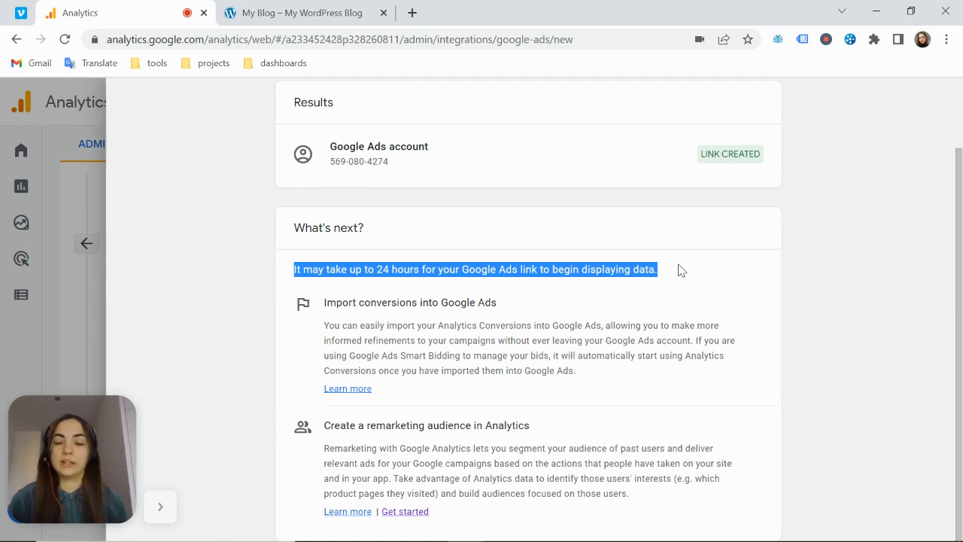
{"action": "scroll", "coordinate": [681, 271], "scroll_direction": "up", "scroll_amount": 2}
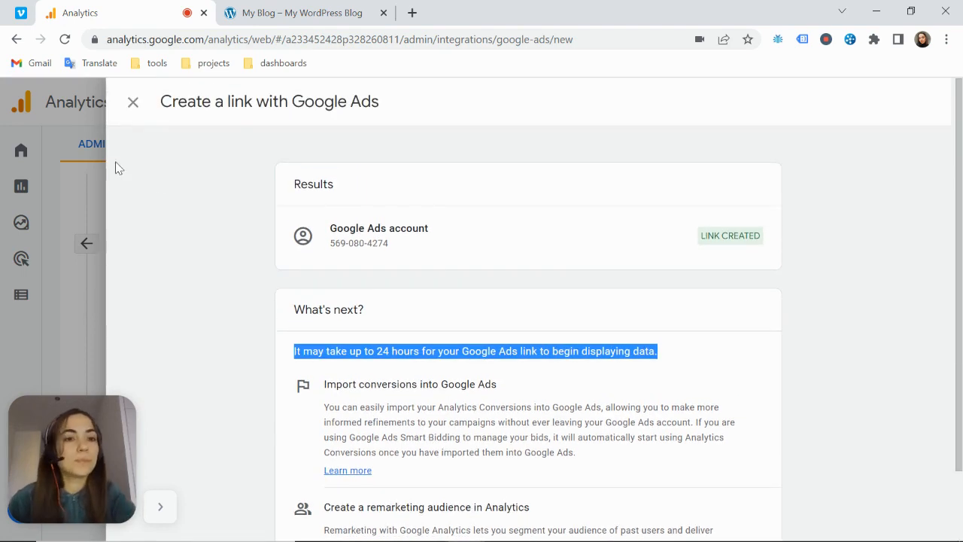
{"action": "left_click", "coordinate": [136, 104]}
{"action": "scroll", "coordinate": [234, 335], "scroll_direction": "down", "scroll_amount": 2}
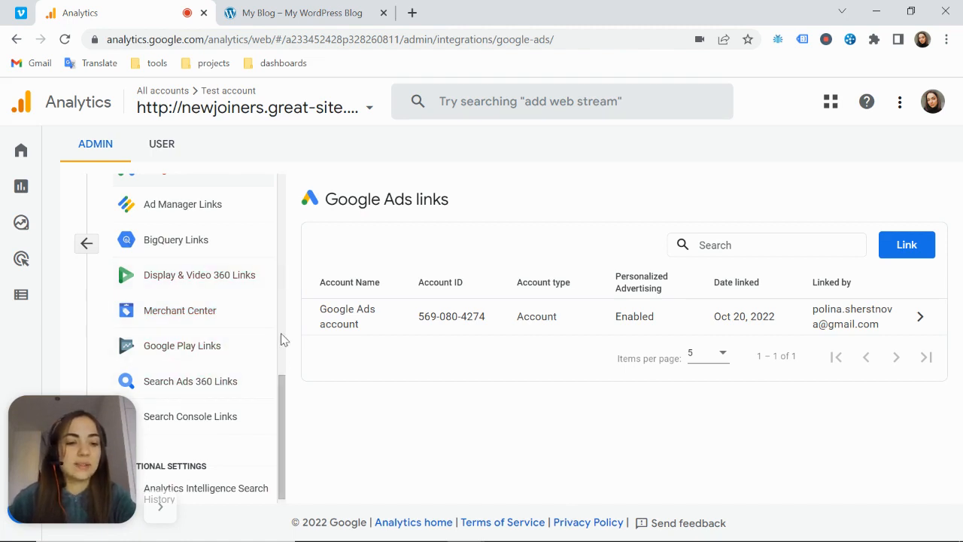
{"action": "left_click", "coordinate": [87, 244]}
{"action": "scroll", "coordinate": [587, 274], "scroll_direction": "up", "scroll_amount": 2}
{"action": "scroll", "coordinate": [582, 273], "scroll_direction": "down", "scroll_amount": 2}
{"action": "scroll", "coordinate": [596, 284], "scroll_direction": "down", "scroll_amount": 1}
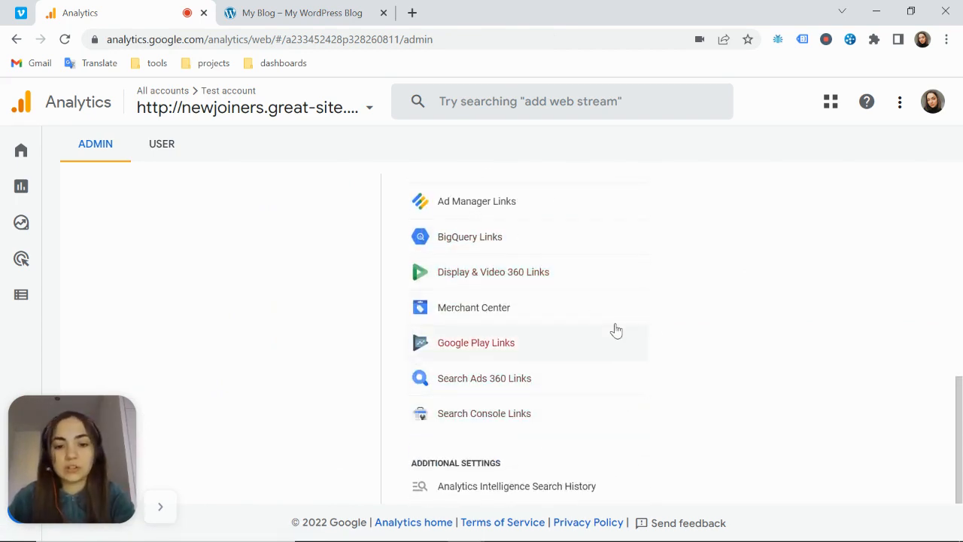
{"action": "scroll", "coordinate": [625, 318], "scroll_direction": "up", "scroll_amount": 5}
{"action": "scroll", "coordinate": [627, 319], "scroll_direction": "up", "scroll_amount": 1}
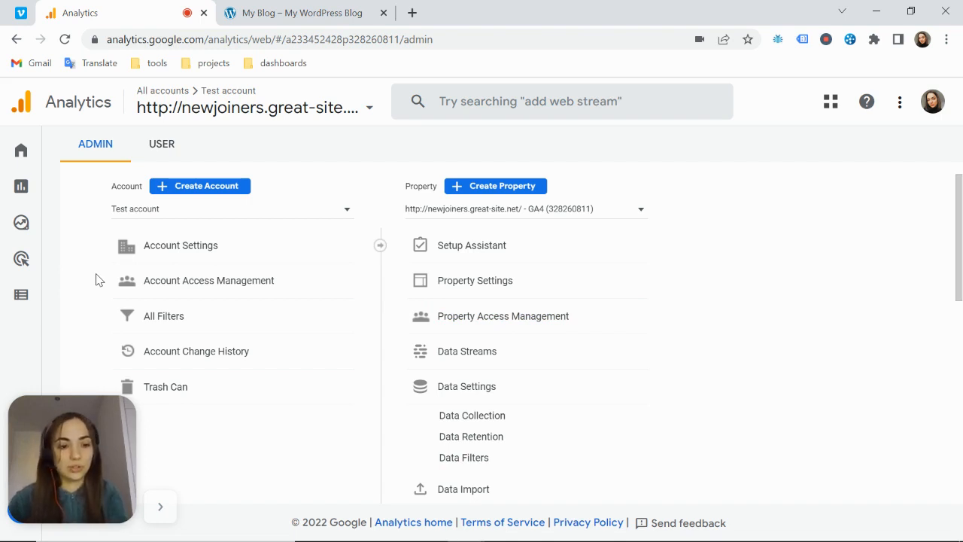
Open the property's existing events in the Configure section and examine the event names, including scroll
{"action": "left_click", "coordinate": [19, 294]}
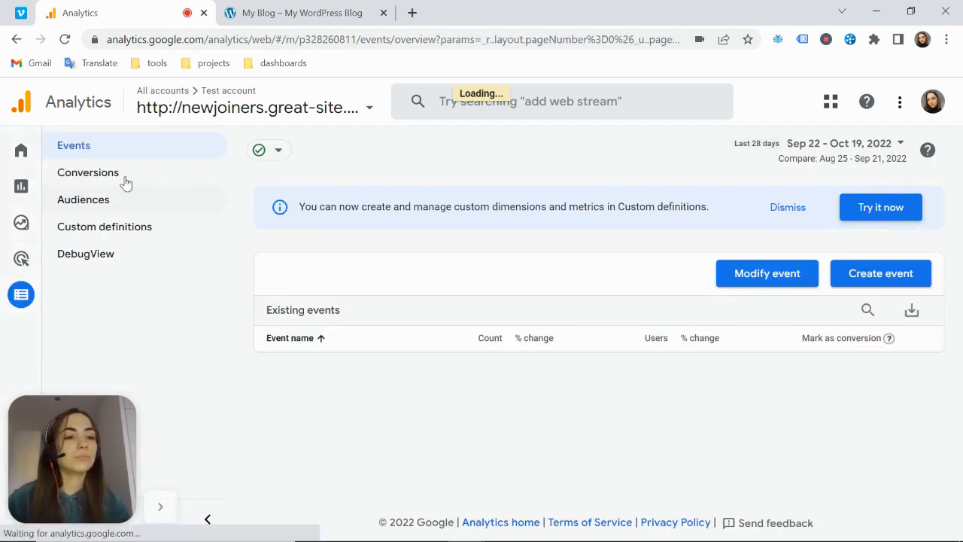
{"action": "left_click_drag", "start_coordinate": [332, 367], "coordinate": [235, 374]}
{"action": "left_click_drag", "start_coordinate": [336, 397], "coordinate": [259, 402]}
{"action": "left_click_drag", "start_coordinate": [317, 429], "coordinate": [259, 435]}
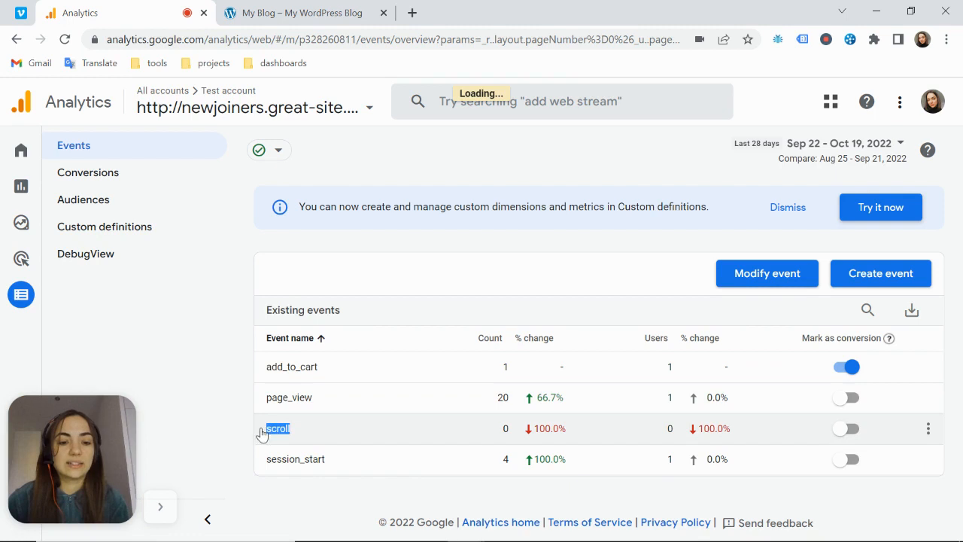
{"action": "left_click", "coordinate": [557, 441]}
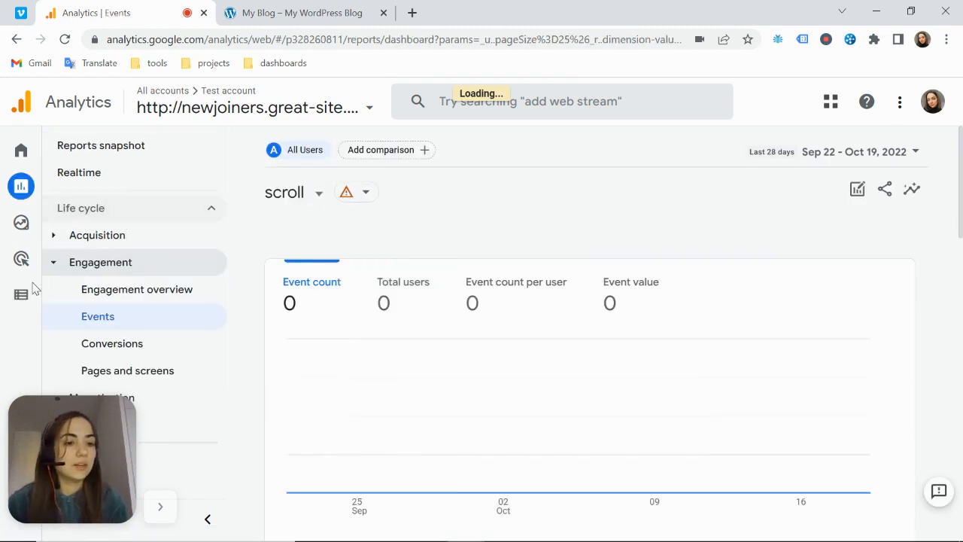
{"action": "left_click", "coordinate": [14, 296]}
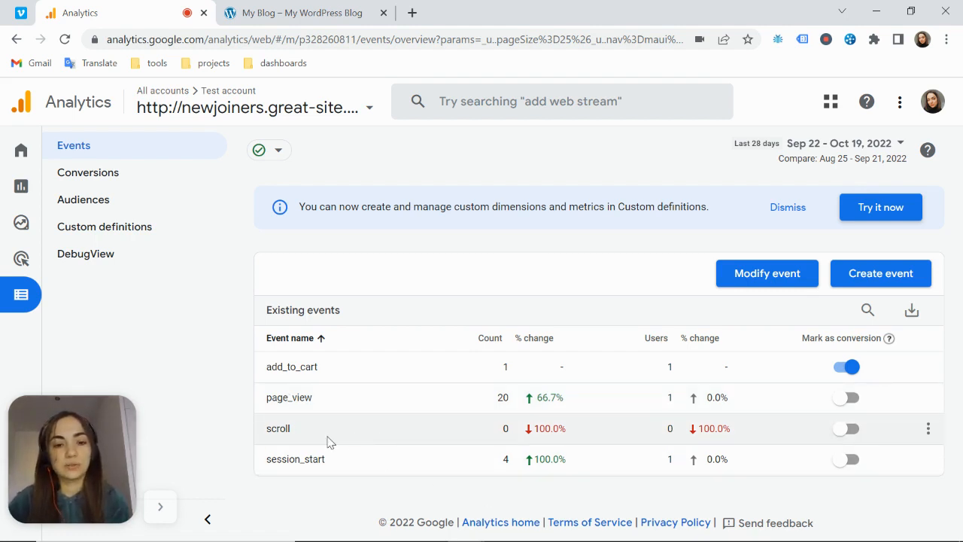
Mark the page_view, scroll and session_start events as conversions and check them in the list of conversion events
{"action": "left_click", "coordinate": [848, 398]}
{"action": "left_click", "coordinate": [849, 428]}
{"action": "left_click", "coordinate": [851, 459]}
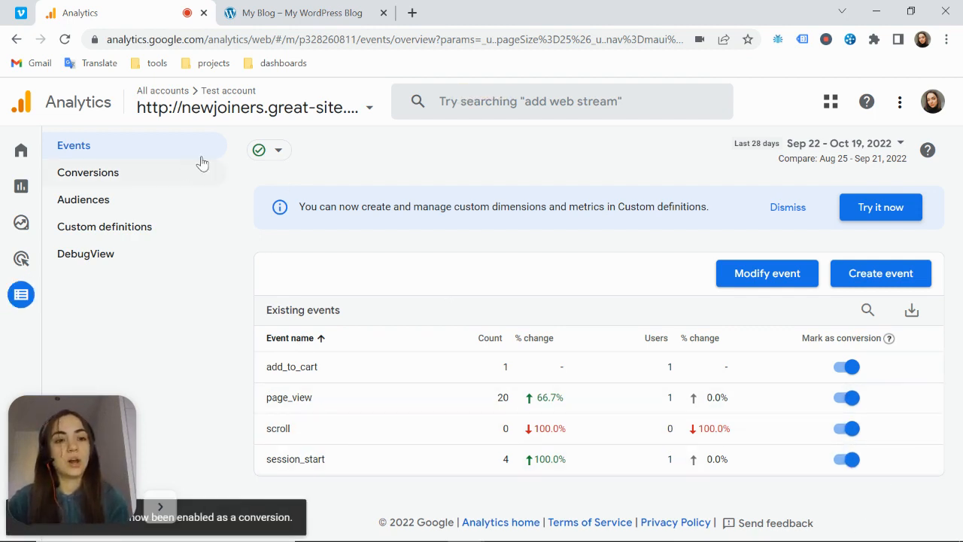
{"action": "left_click", "coordinate": [145, 171]}
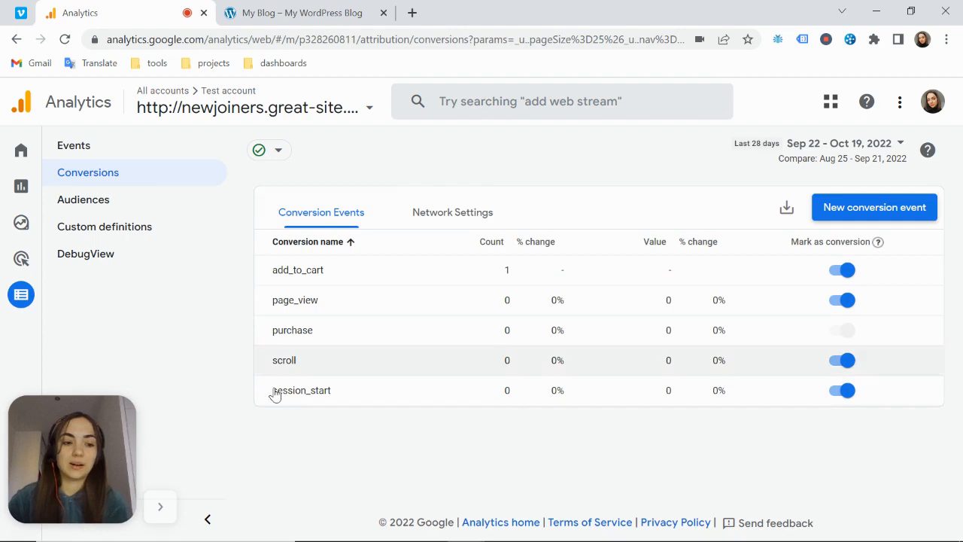
{"action": "mouse_move", "coordinate": [55, 228]}
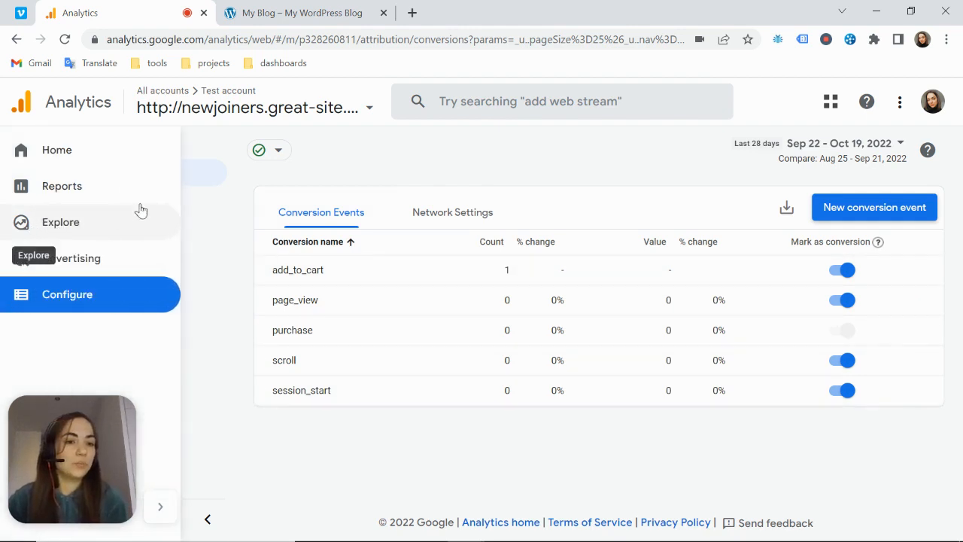